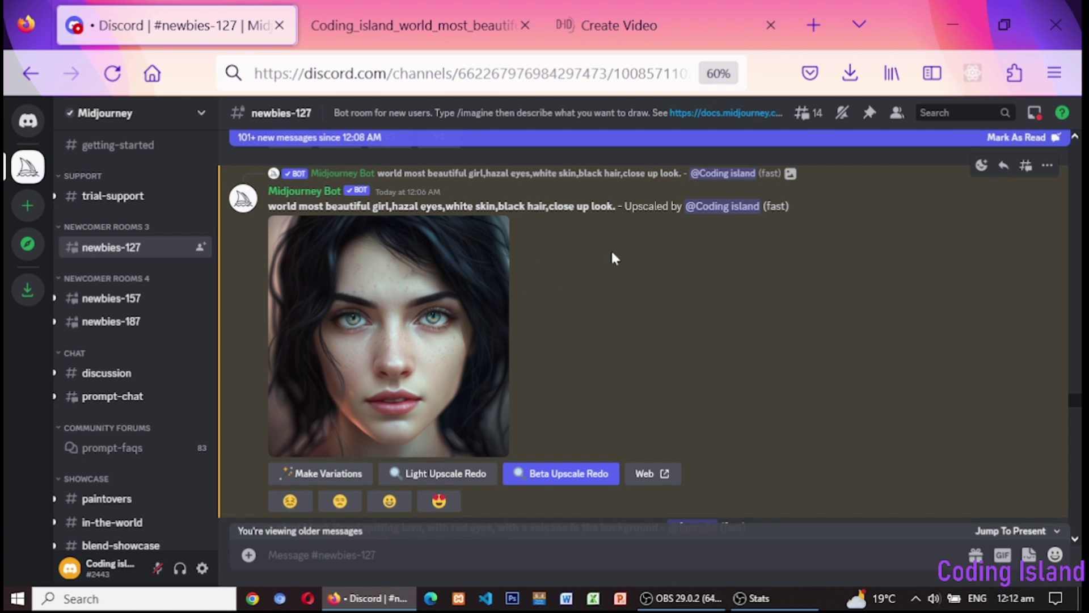
View the Midjourney portrait full size in its own tab, zoomed on eyes and lips, then fit it to the window
left_click(417, 36)
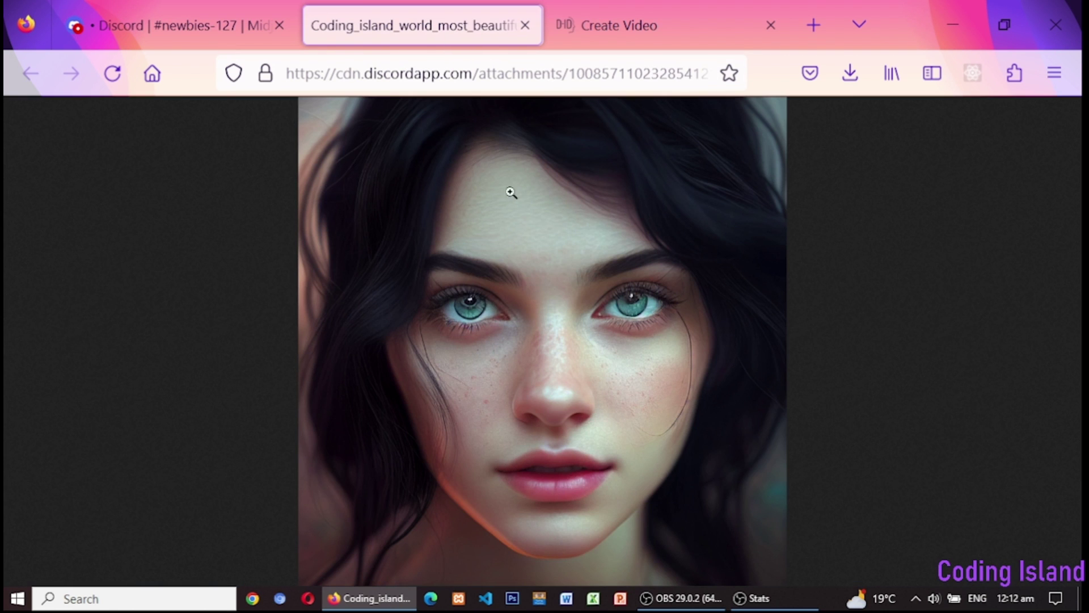
scroll(581, 342, "up", 1, "ctrl")
scroll(581, 342, "up", 1, "ctrl")
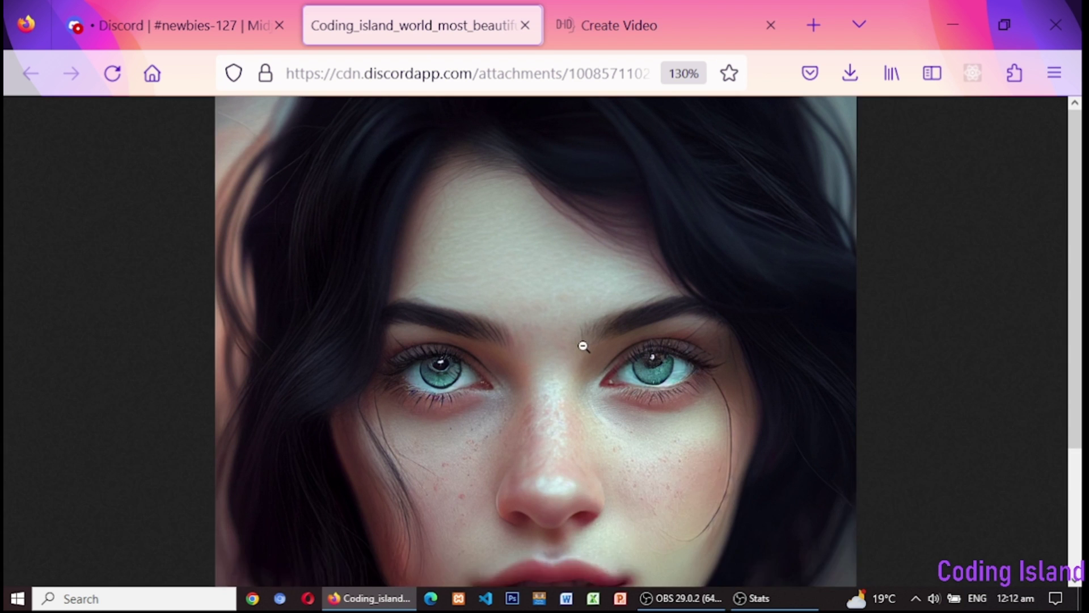
scroll(581, 342, "up", 1, "ctrl")
scroll(580, 343, "up", 1, "ctrl")
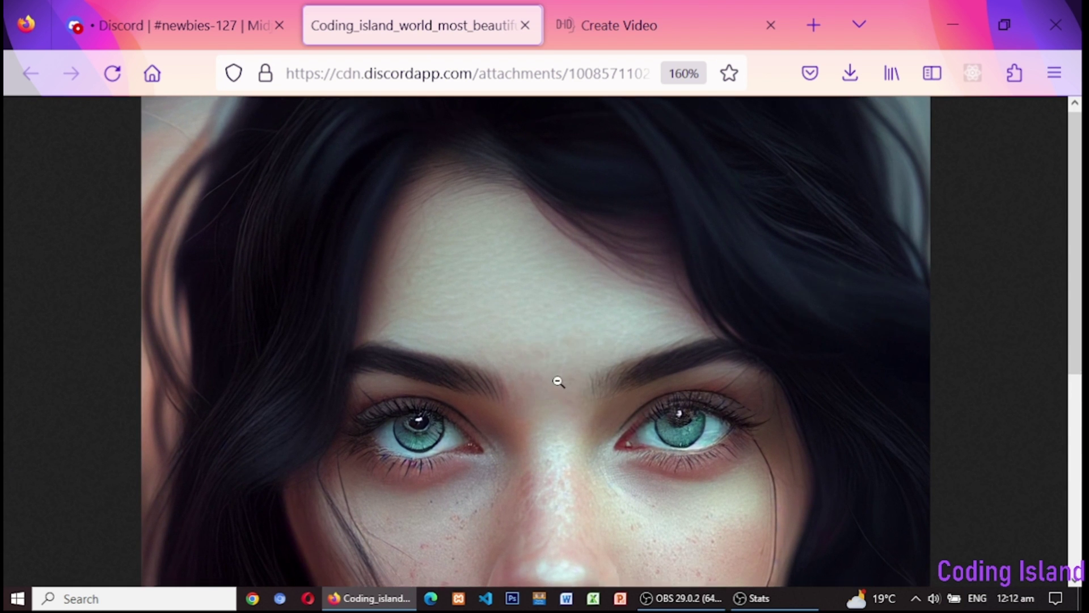
scroll(558, 379, "down", 5)
scroll(557, 375, "up", 5)
scroll(556, 368, "down", 1, "ctrl")
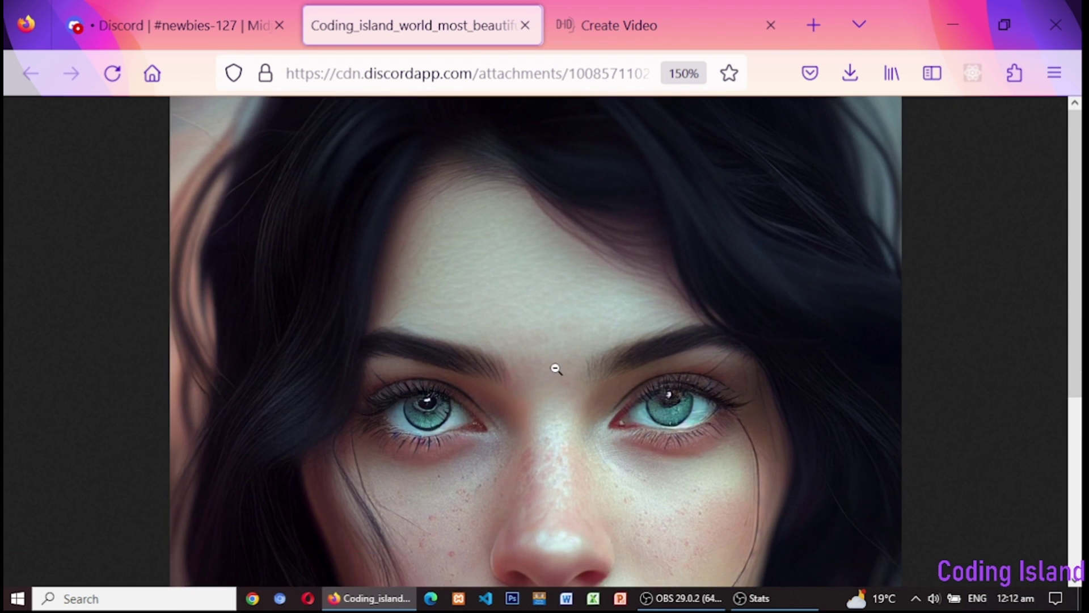
scroll(556, 369, "down", 1, "ctrl")
scroll(552, 382, "down", 3)
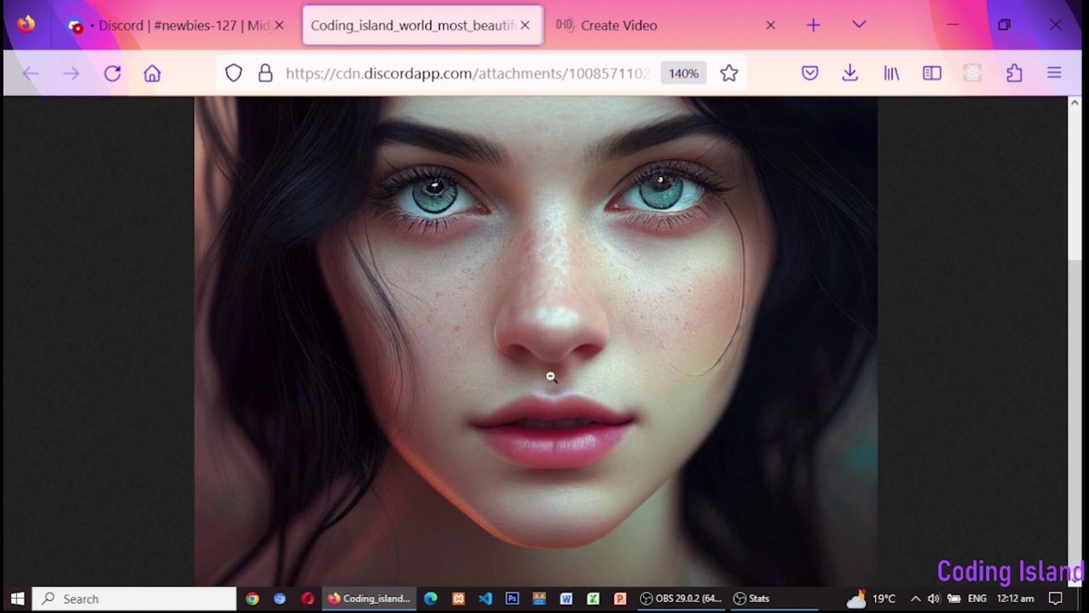
scroll(551, 377, "up", 2, "ctrl")
scroll(551, 370, "up", 3, "ctrl")
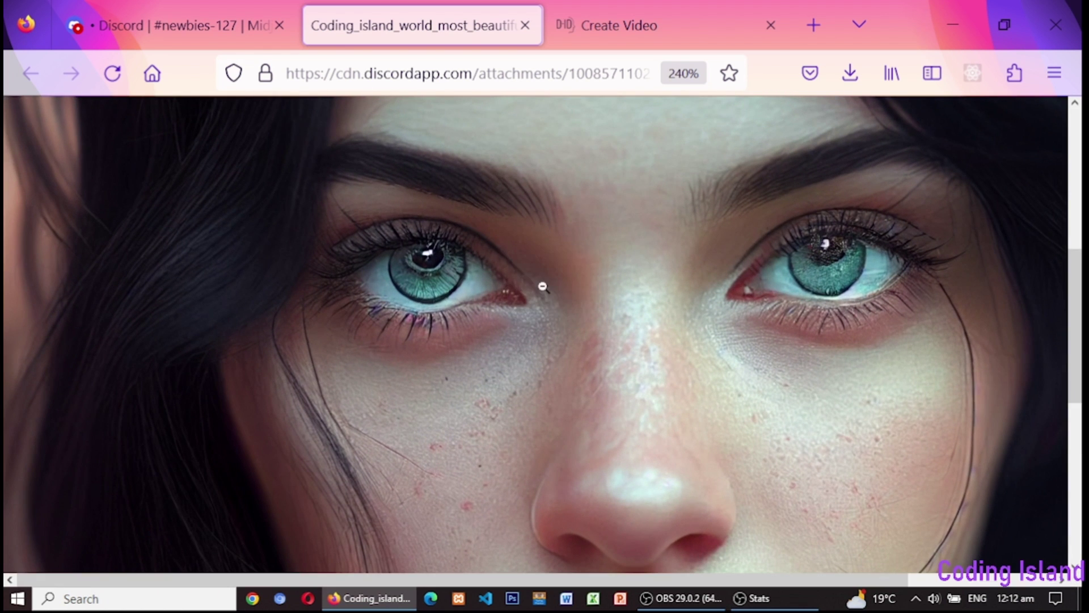
scroll(643, 353, "down", 3)
scroll(642, 338, "up", 1)
scroll(642, 338, "up", 3)
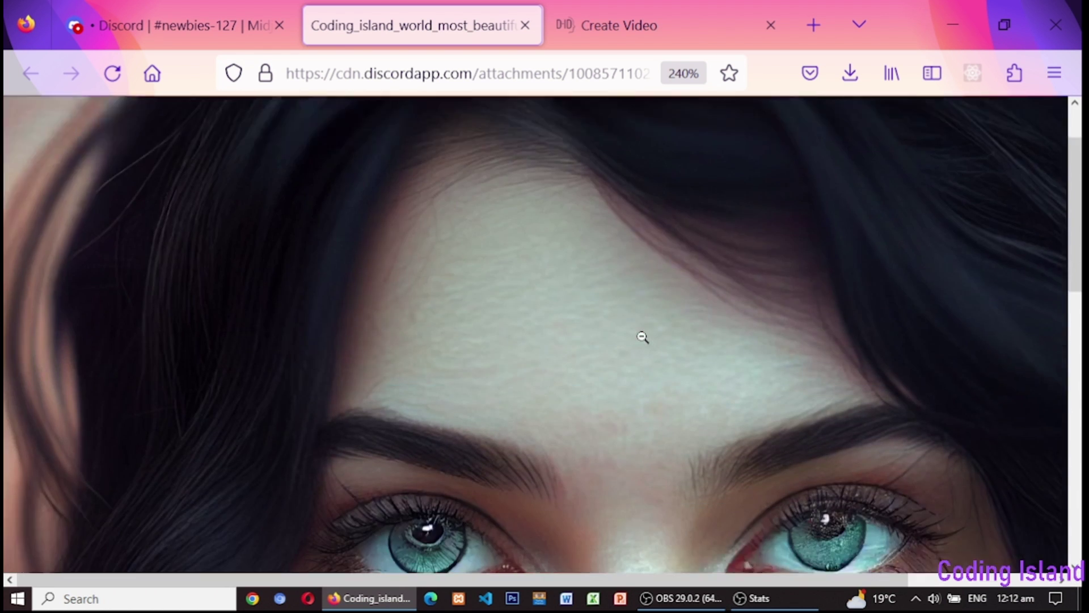
scroll(643, 338, "down", 2)
scroll(643, 337, "down", 3)
scroll(640, 333, "down", 3)
scroll(640, 333, "down", 1, "ctrl")
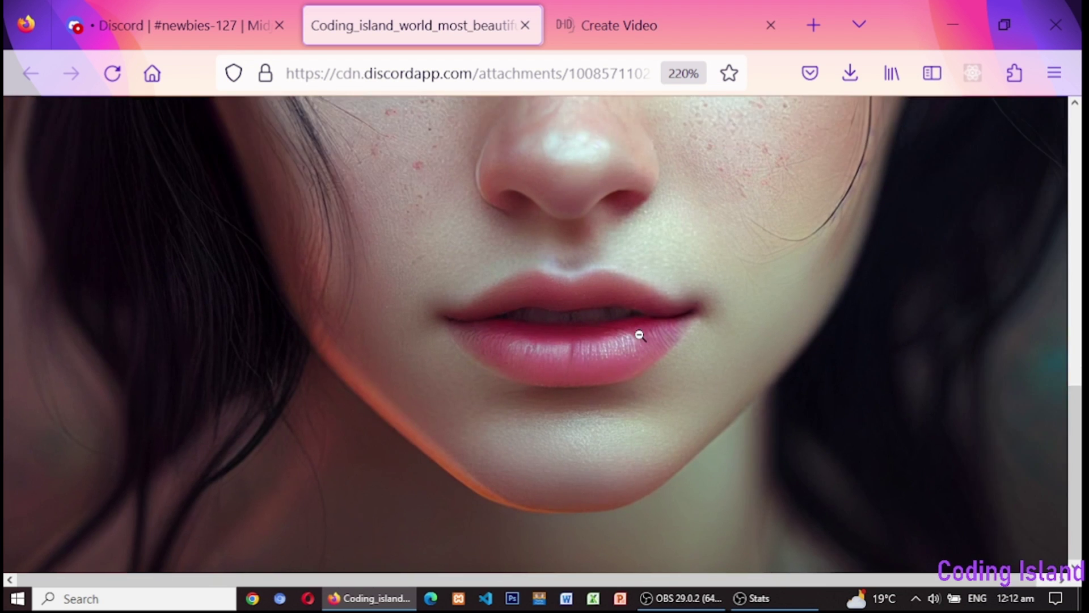
scroll(628, 323, "down", 1, "ctrl")
scroll(627, 324, "down", 6, "ctrl")
left_click(627, 324)
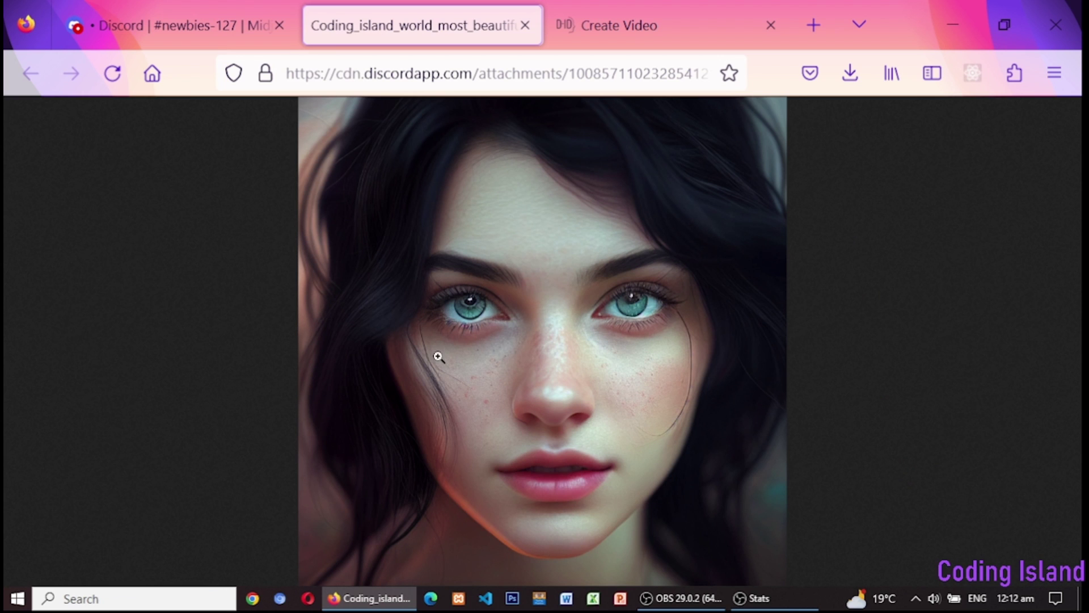
Add Most.png as the presenter in the D-ID Create Video editor
left_click(621, 26)
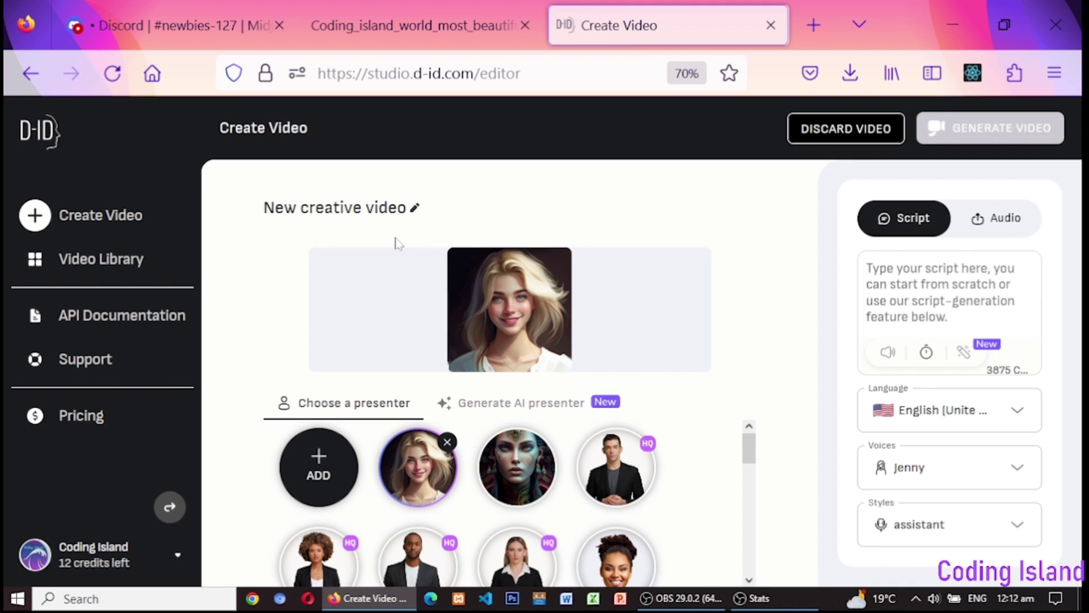
left_click(307, 459)
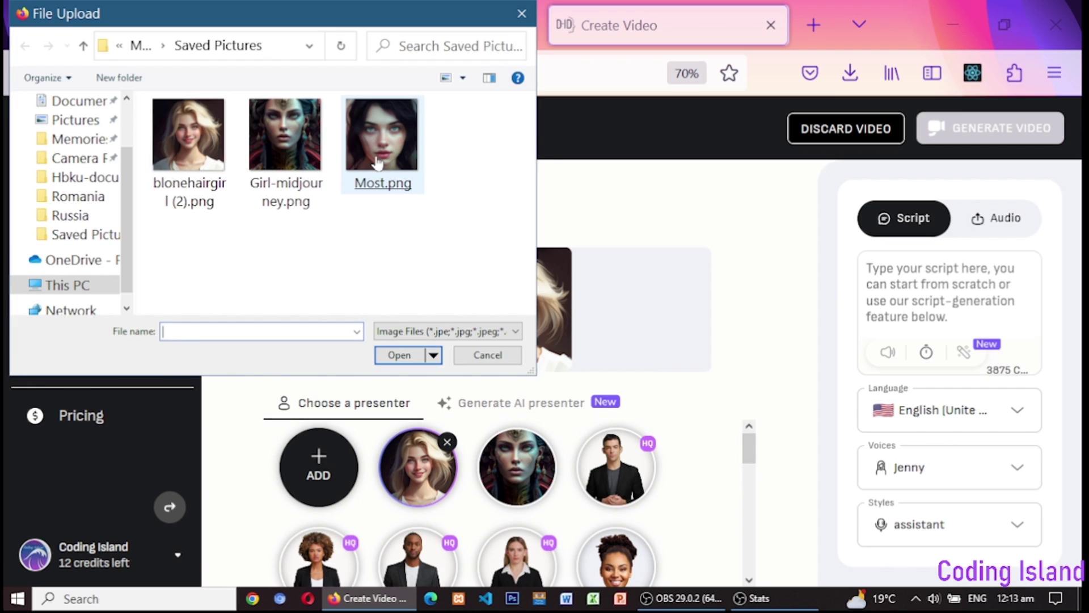
double_click(377, 164)
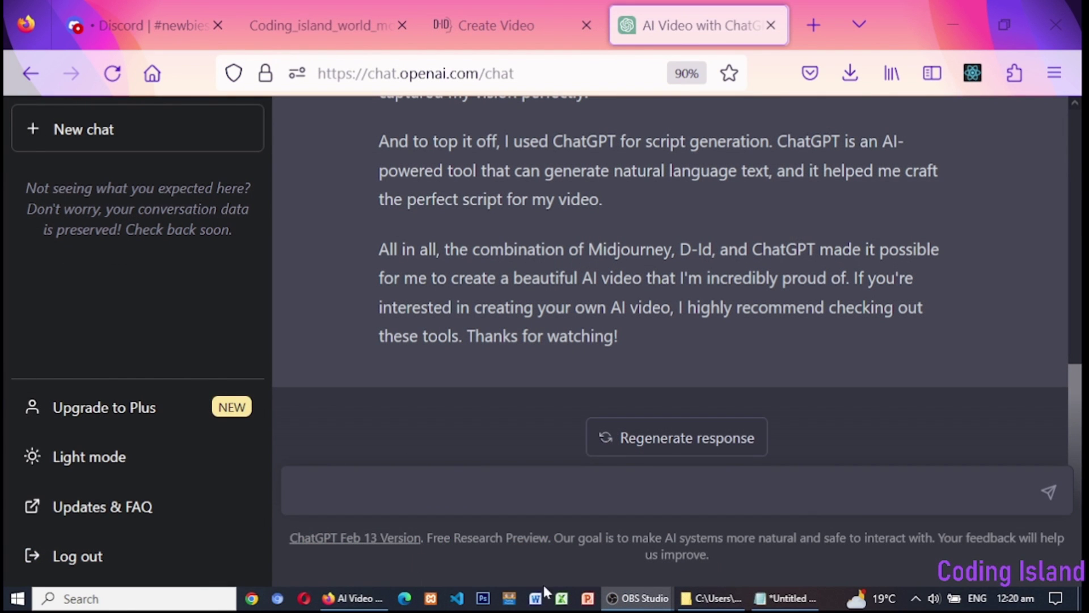
Bring Firefox to the front to read the ChatGPT intro script
left_click(374, 596)
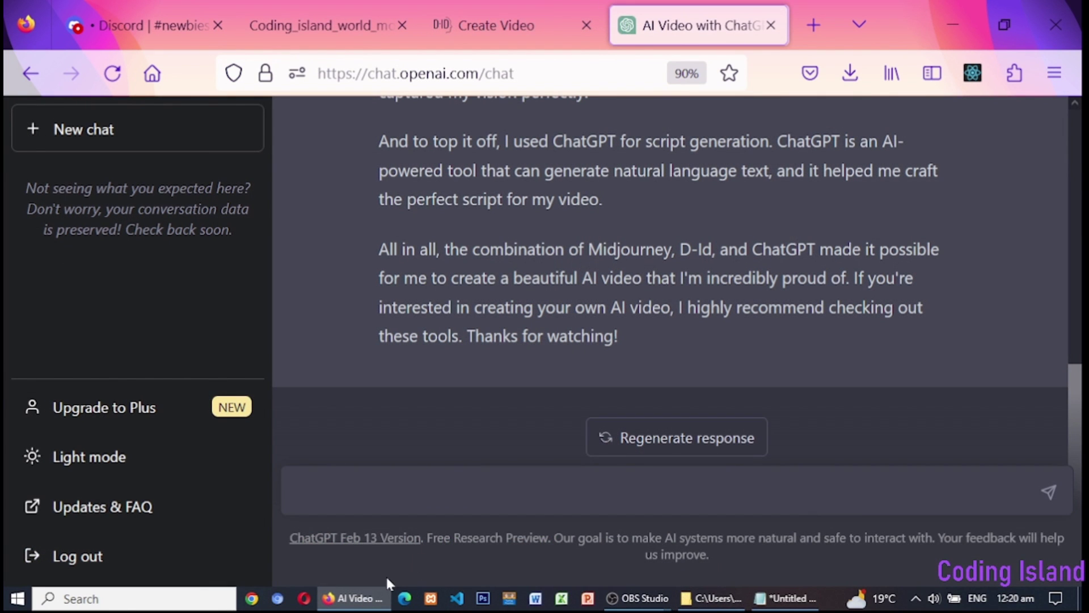
scroll(975, 279, "up", 3)
scroll(971, 259, "up", 3)
scroll(971, 261, "up", 1)
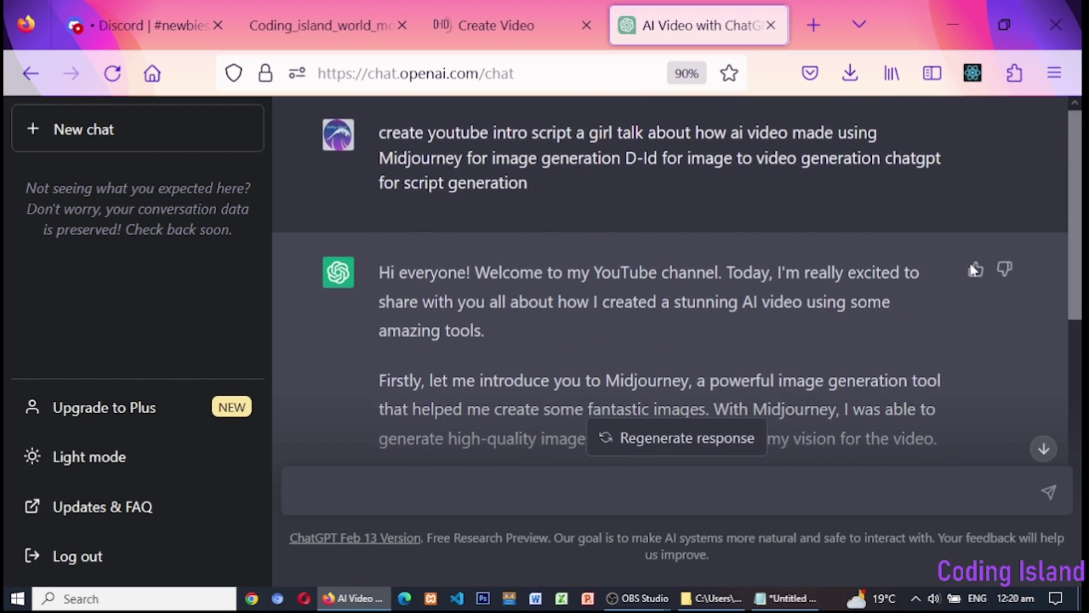
mouse_move(714, 224)
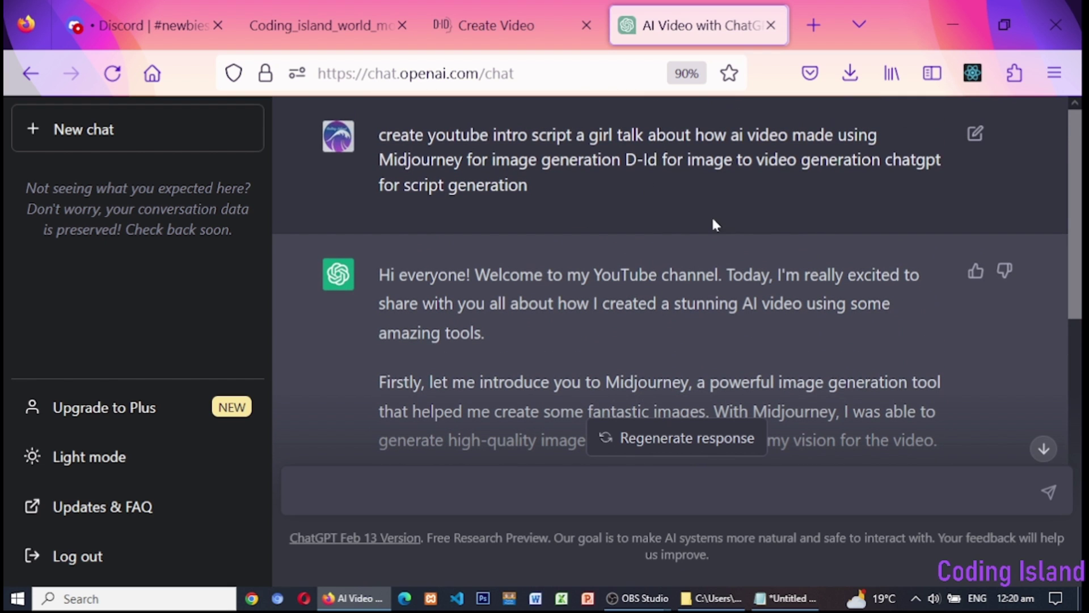
scroll(714, 223, "down", 3)
scroll(713, 223, "down", 2)
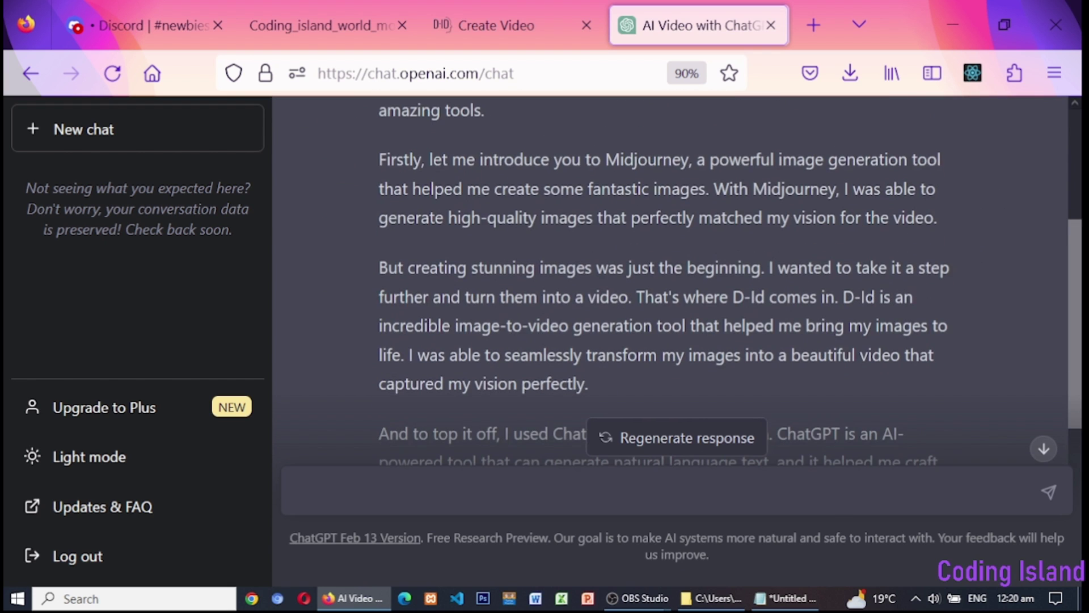
scroll(689, 287, "down", 2)
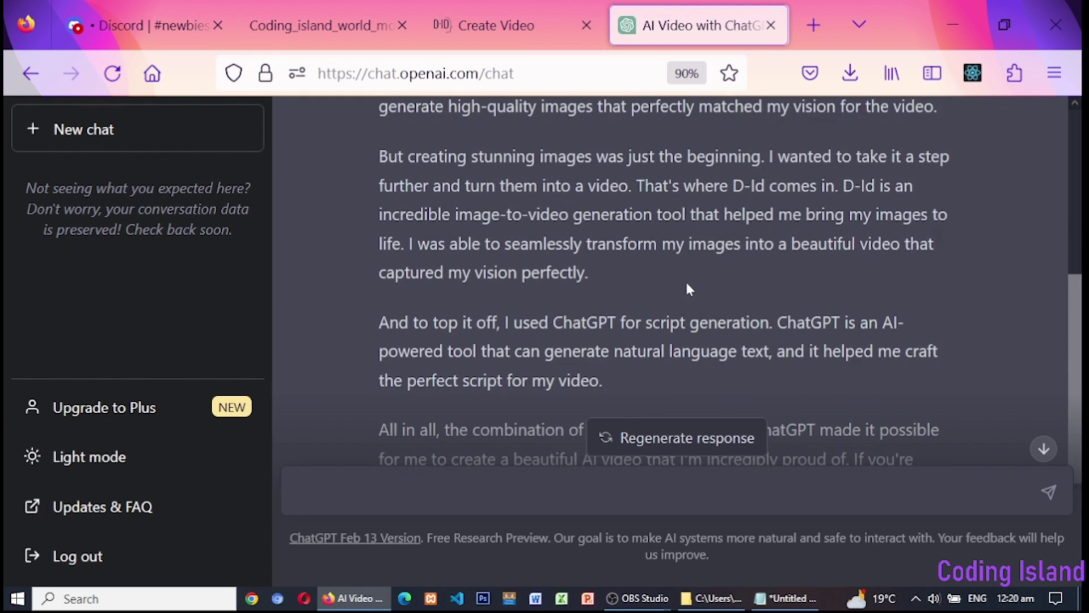
scroll(688, 287, "down", 2)
scroll(688, 287, "down", 1)
scroll(688, 287, "up", 5)
scroll(687, 290, "up", 1)
scroll(688, 290, "down", 1)
scroll(688, 290, "down", 1)
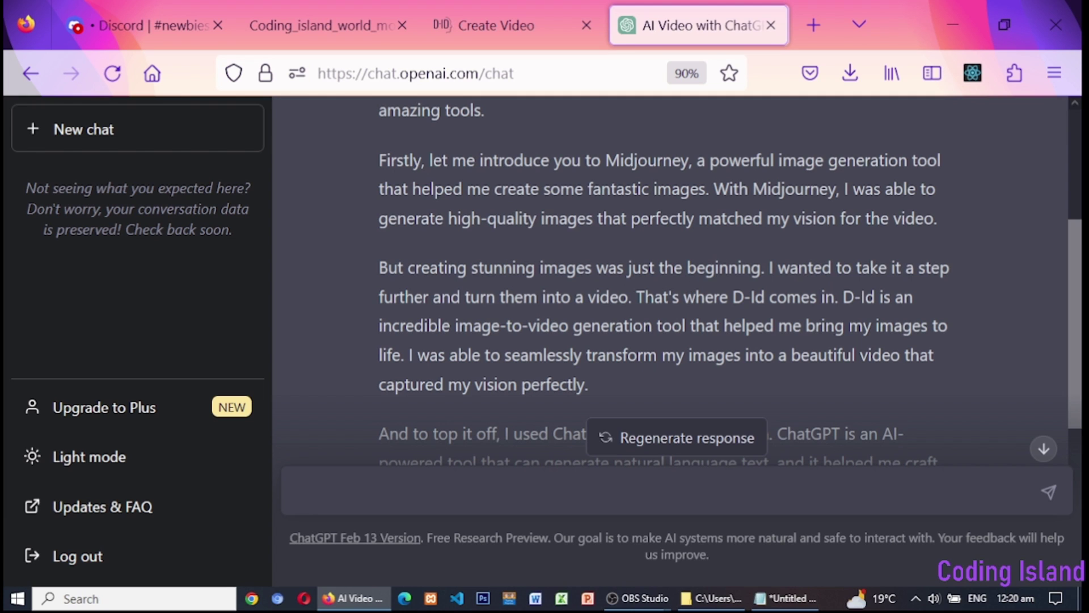
Copy the intro script from Notepad and paste it into D-ID's Script box
left_click(503, 41)
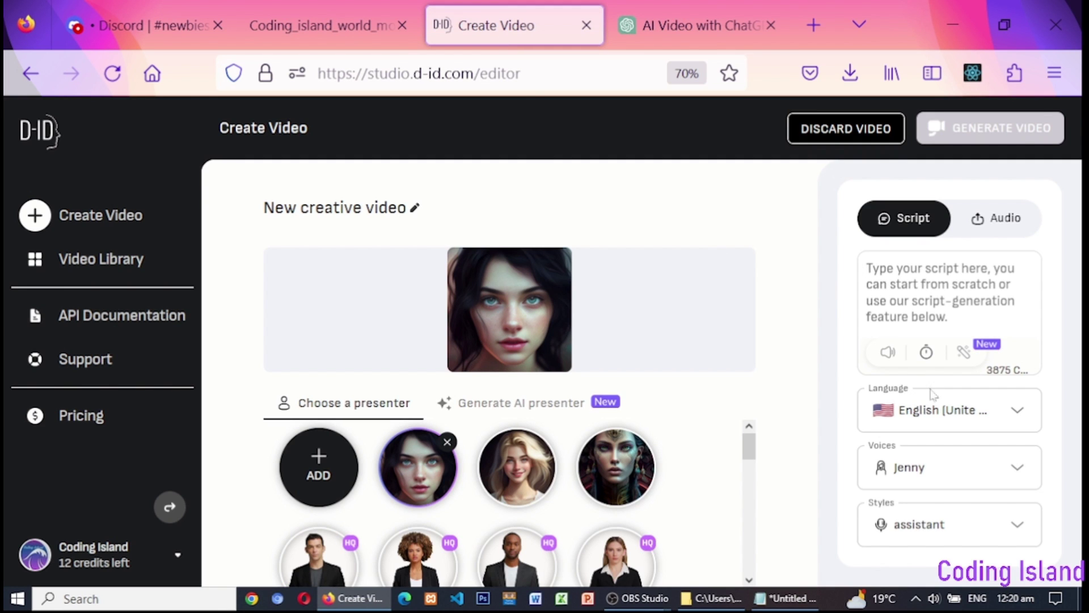
left_click(791, 598)
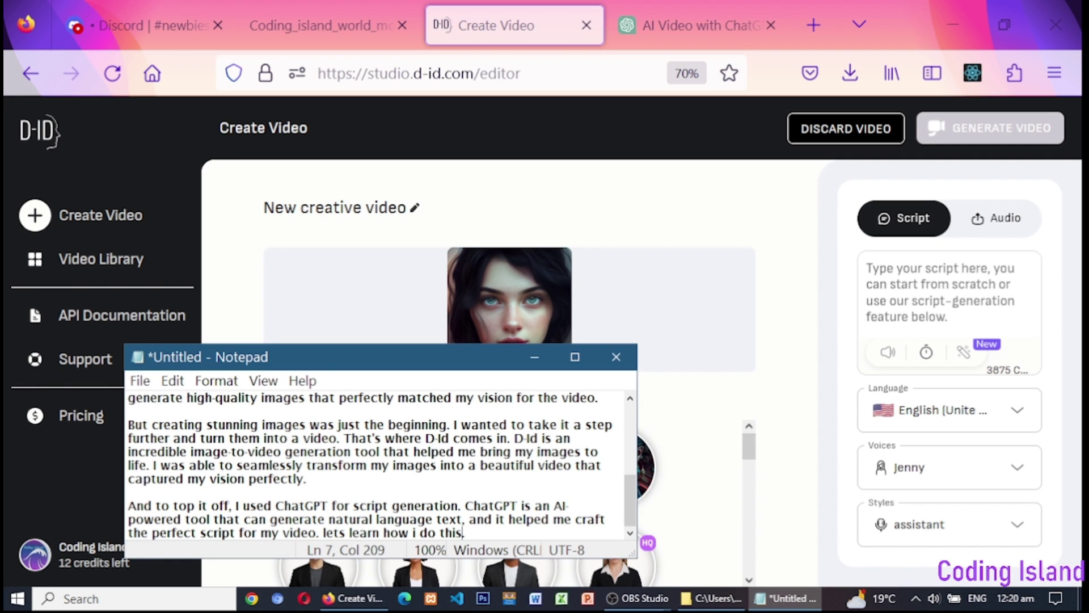
key("ctrl+a")
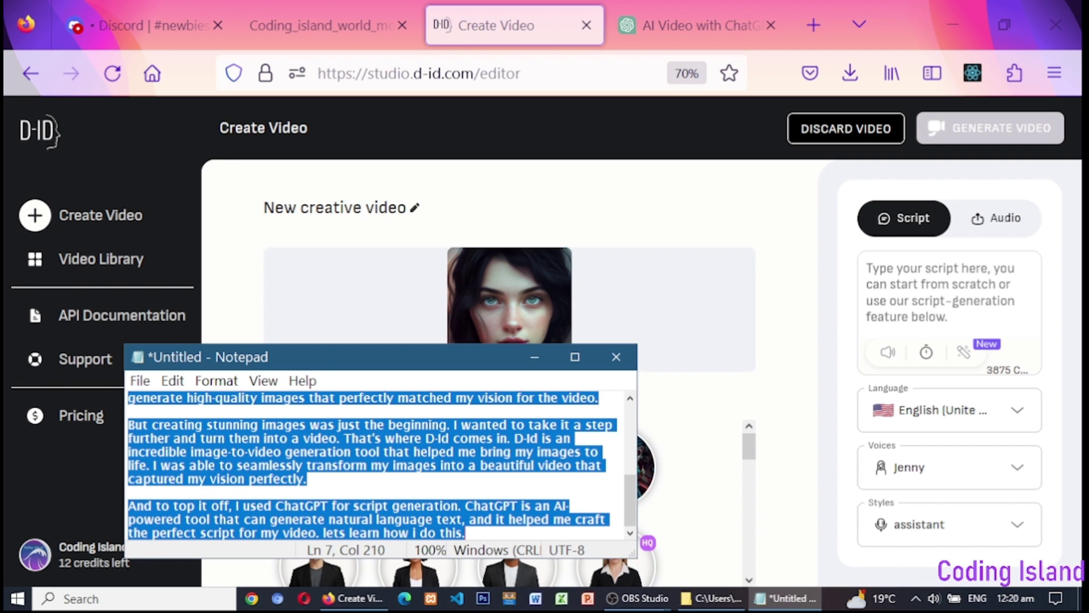
left_click(535, 357)
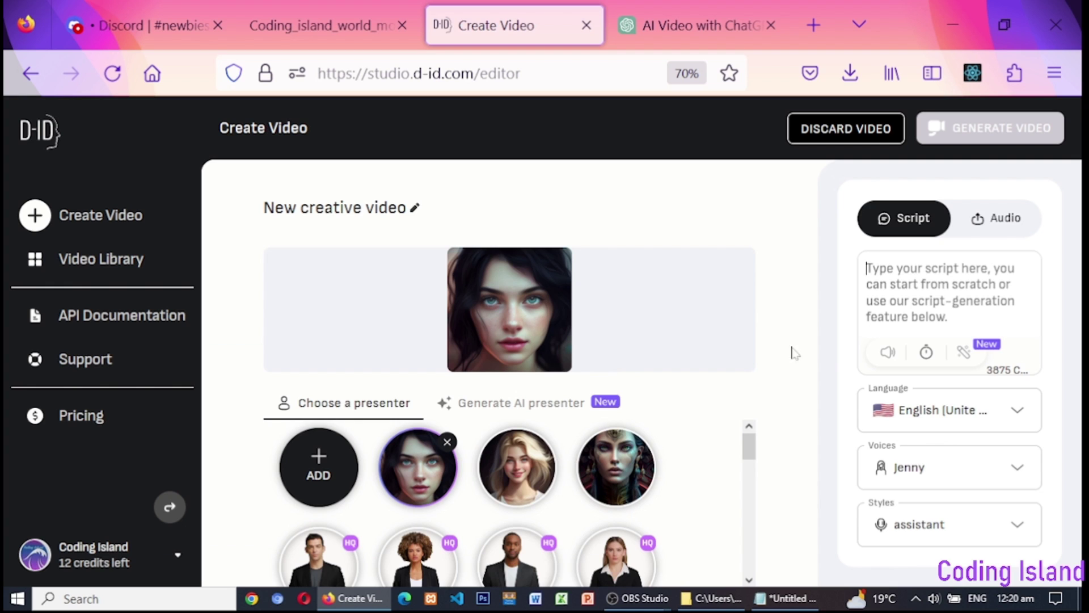
key("ctrl+v")
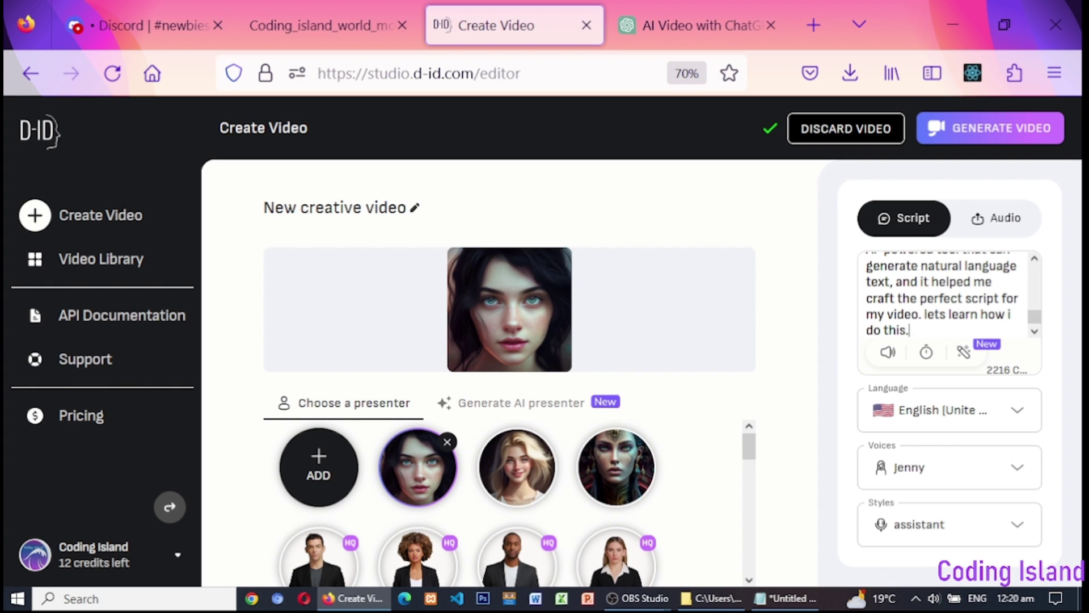
scroll(950, 294, "up", 1)
scroll(949, 294, "up", 2)
scroll(949, 294, "up", 2)
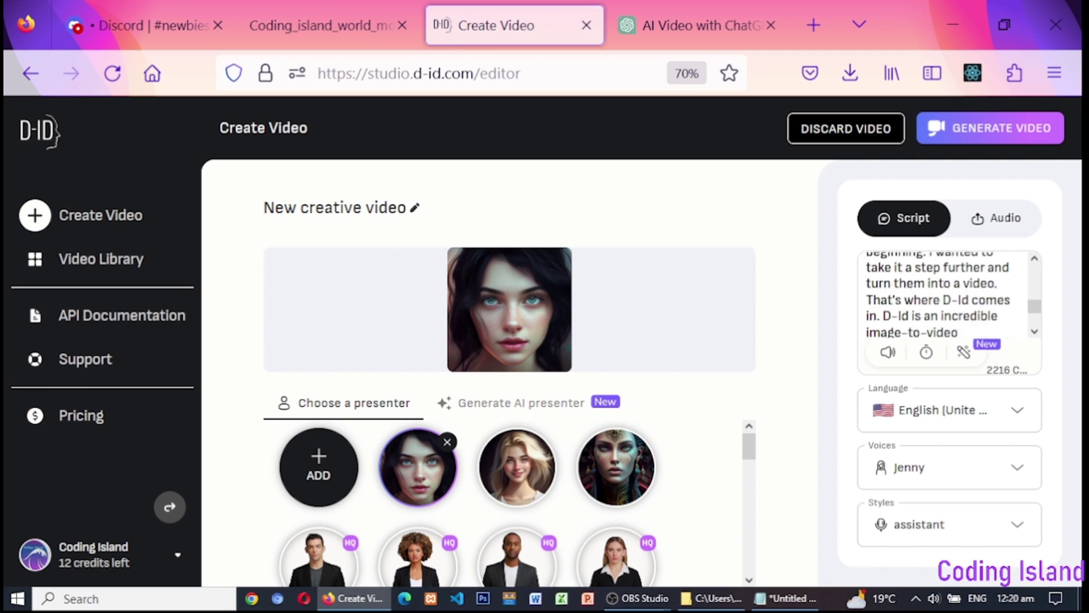
scroll(949, 294, "up", 2)
scroll(949, 294, "up", 2)
scroll(949, 294, "up", 2)
scroll(950, 294, "up", 2)
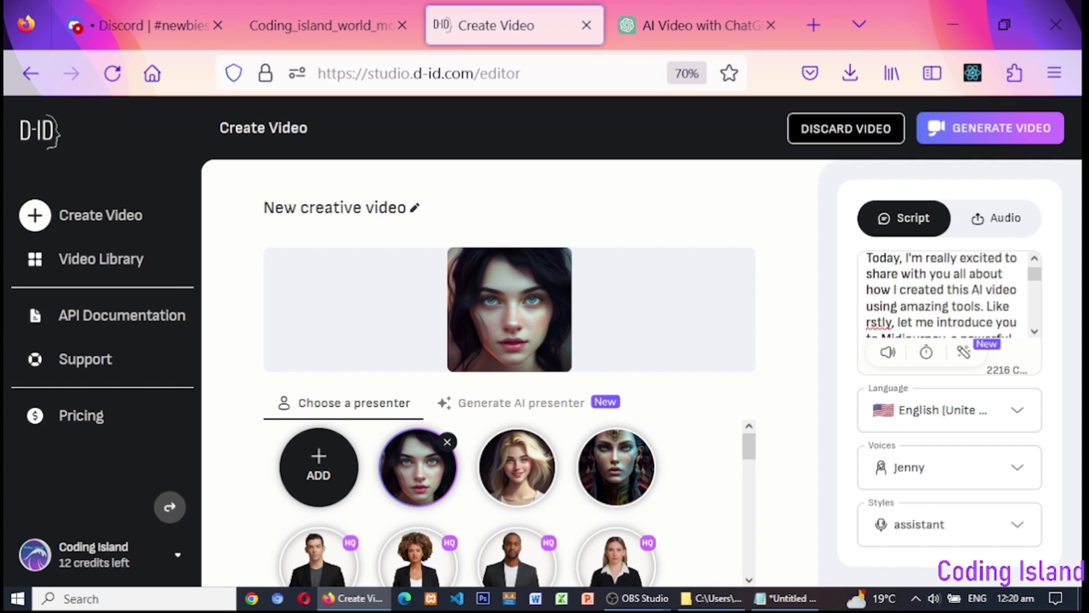
scroll(949, 294, "up", 1)
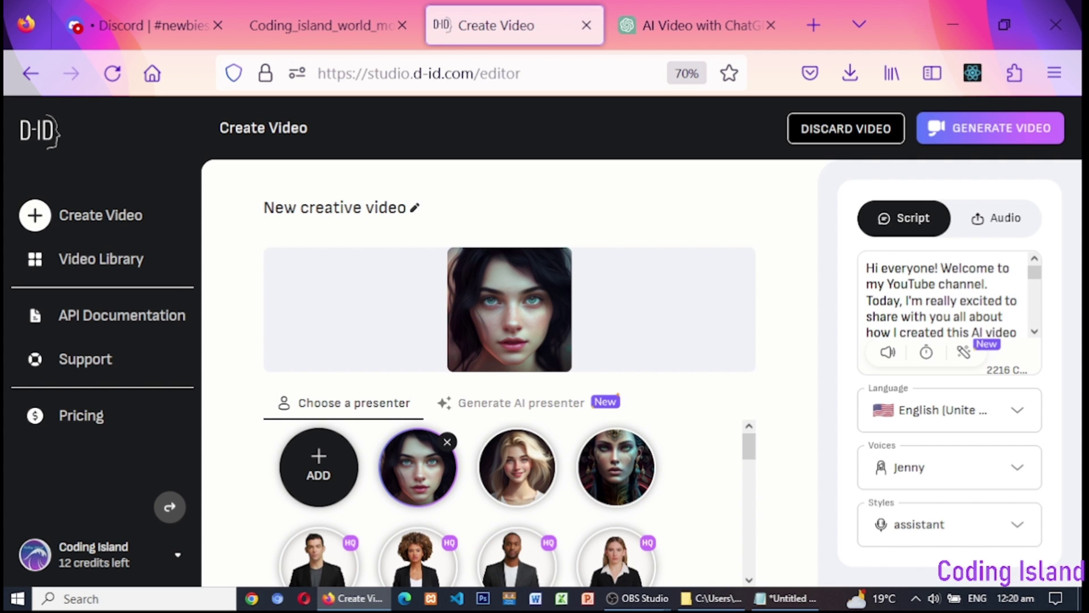
Generate the talking video, confirming the 8-credit cost
left_click(993, 136)
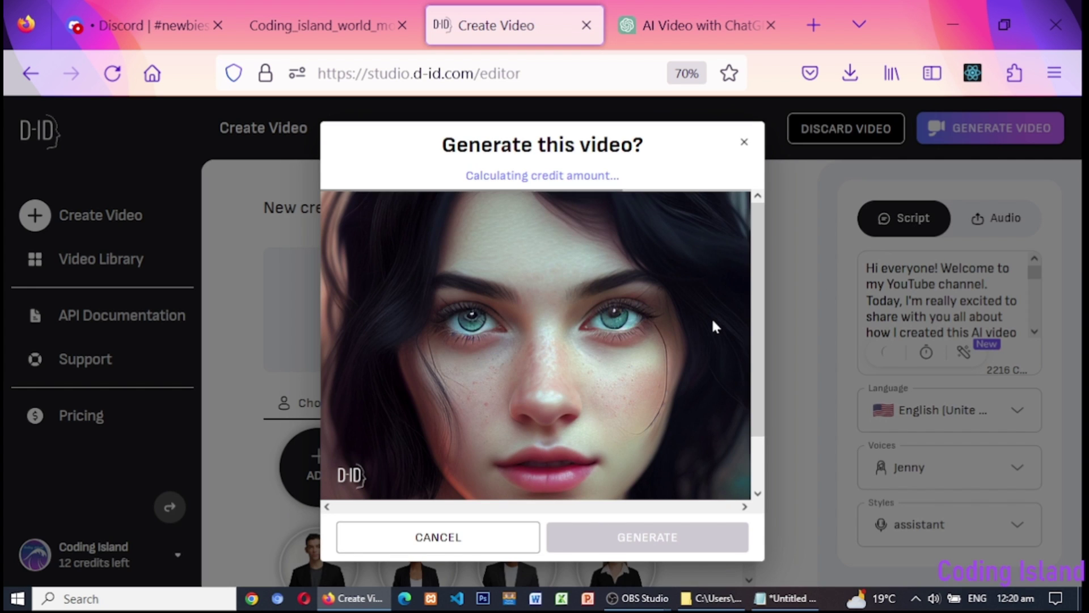
scroll(714, 326, "down", 1)
scroll(713, 326, "down", 1)
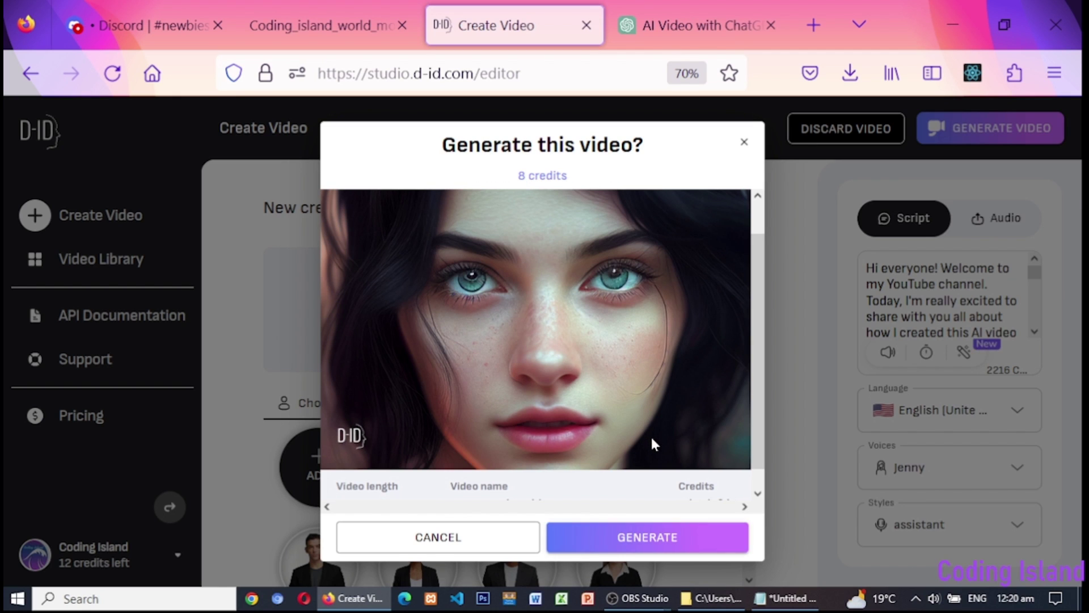
left_click(660, 538)
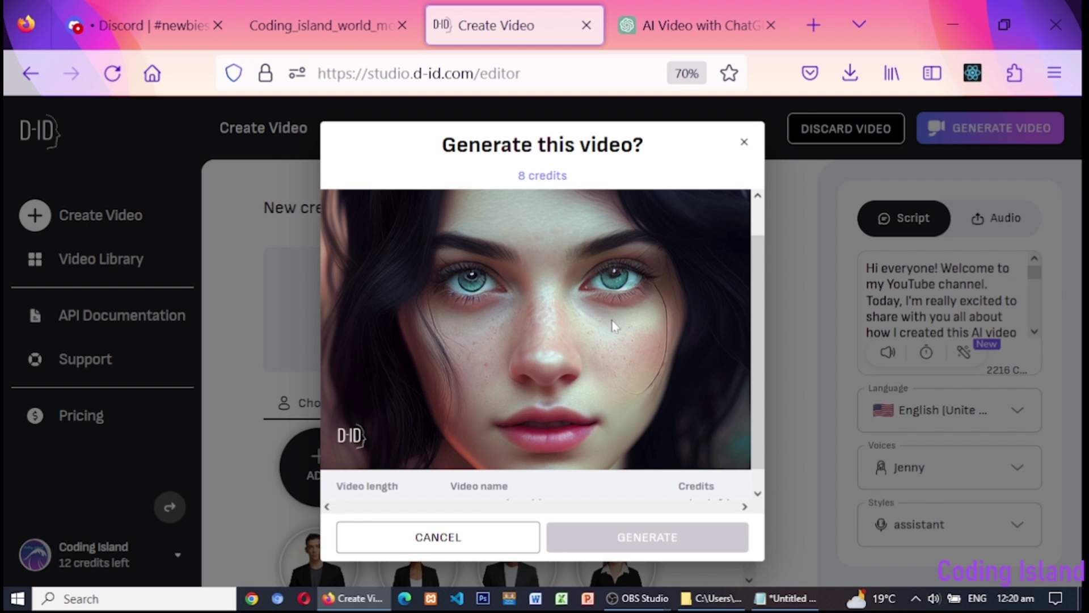
scroll(612, 321, "down", 1)
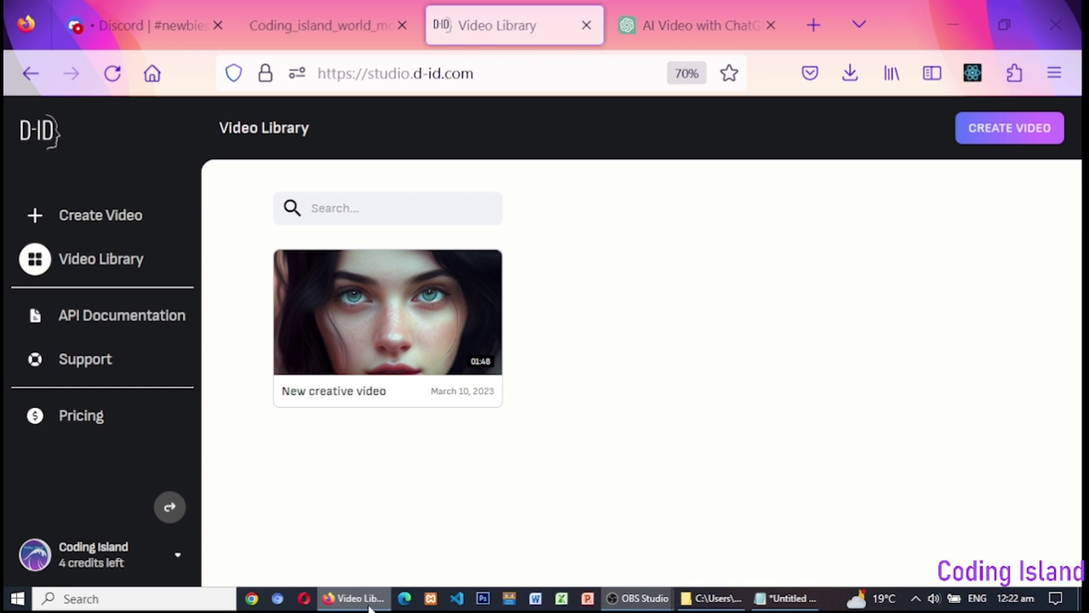
mouse_move(388, 313)
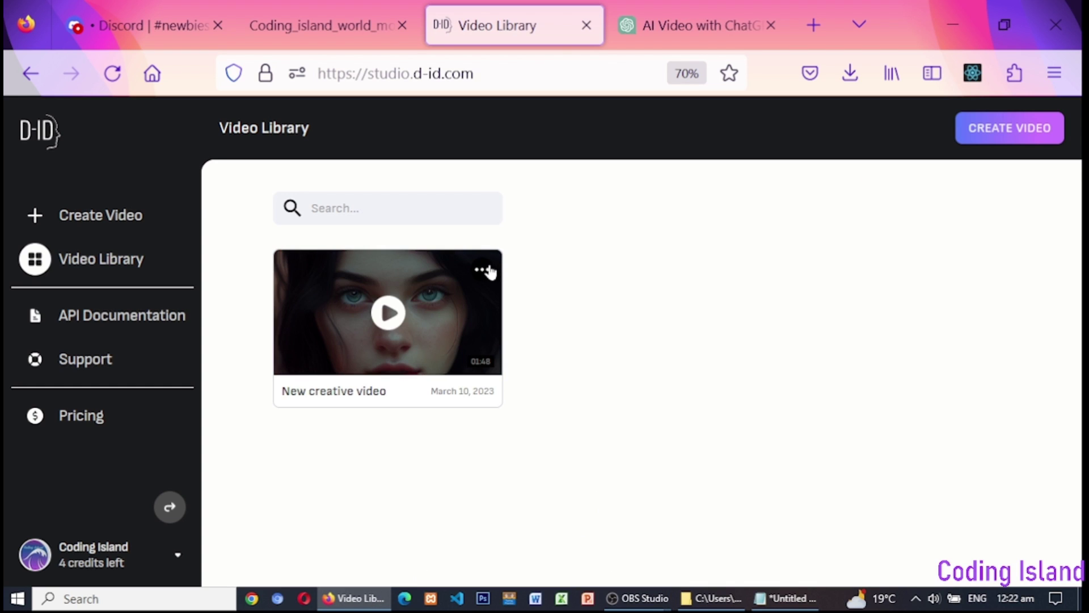
Download the 01:48 New creative video from its Video Library card menu
left_click(482, 271)
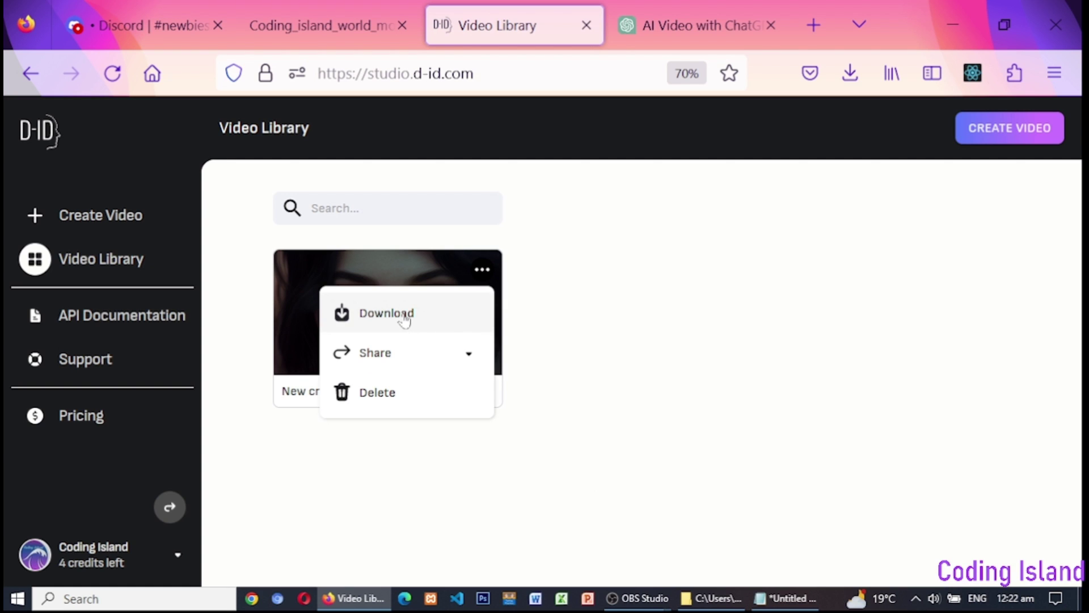
left_click(404, 315)
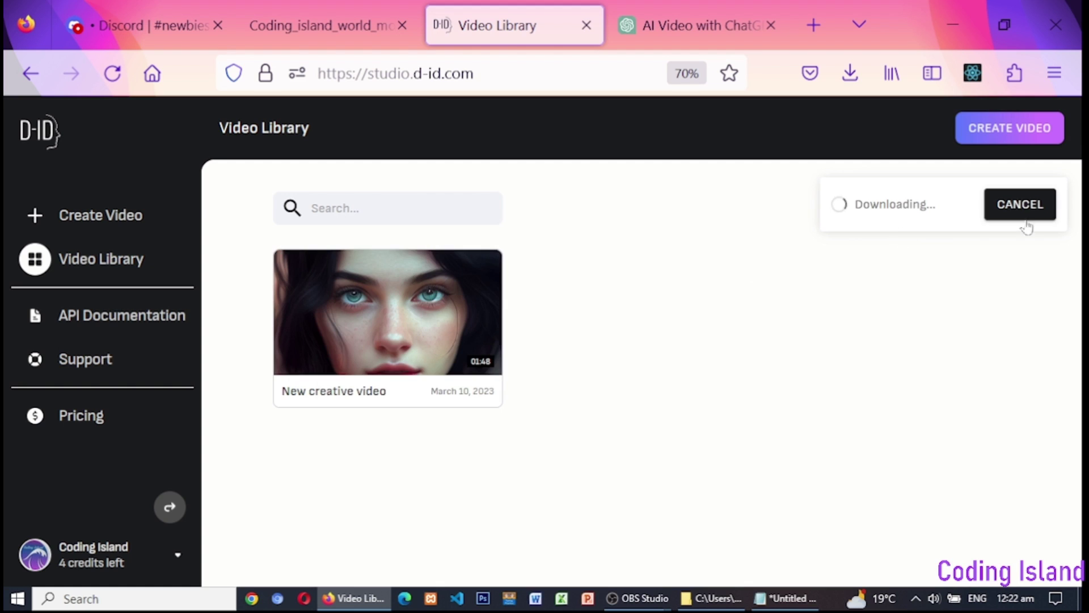